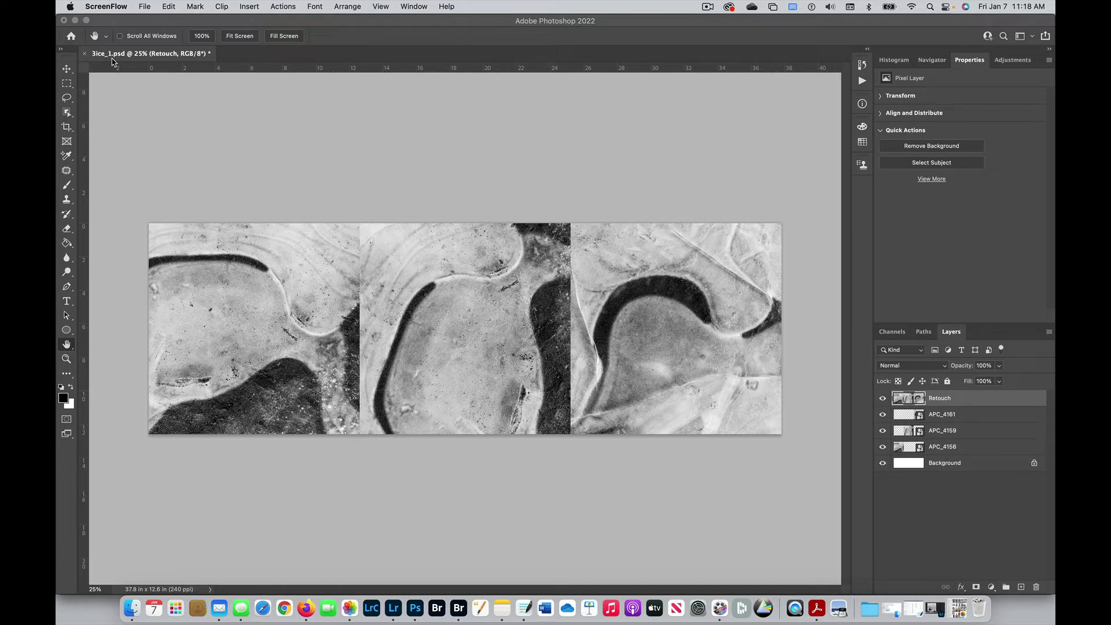
Step: Save the layered document 3ice_1.psd with its current edits
click(146, 7)
click(429, 220)
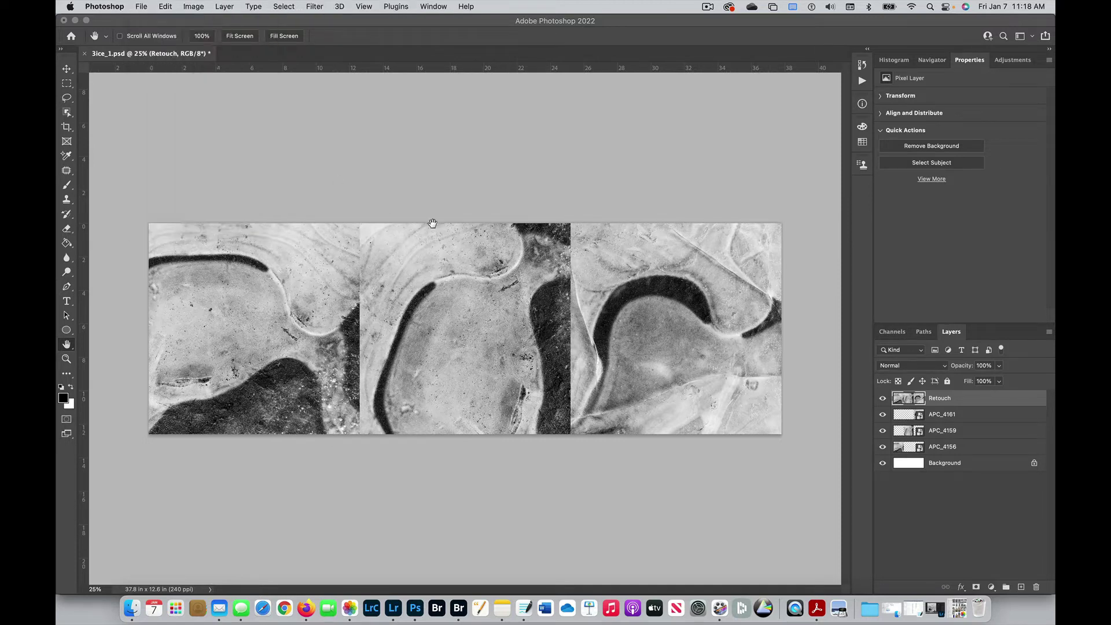
click(142, 7)
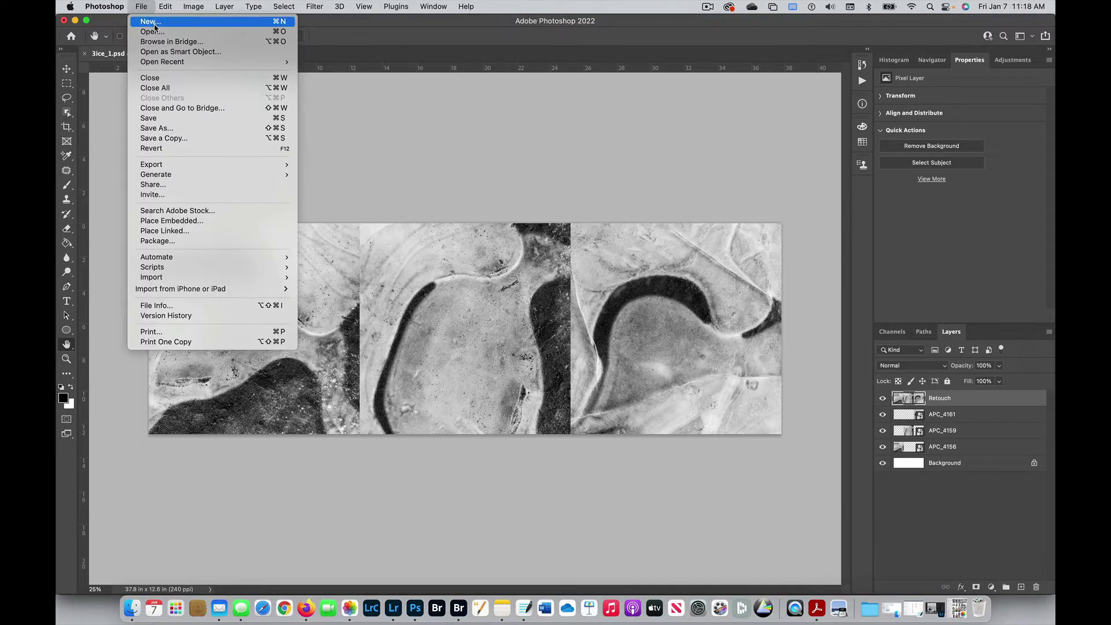
click(161, 119)
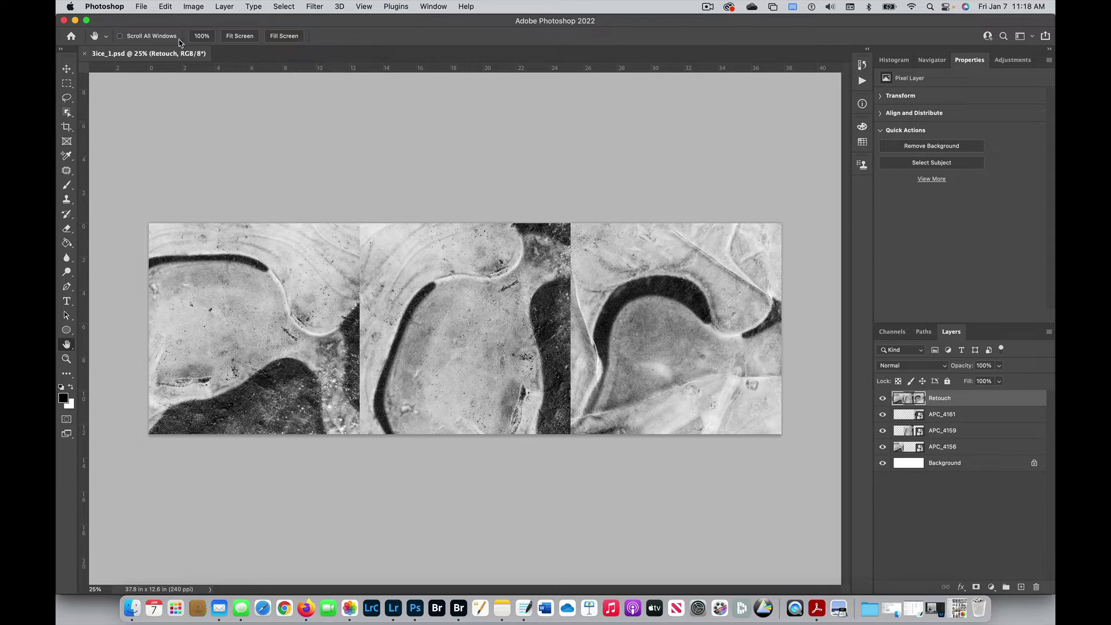
Step: Start saving a copy of the document on the computer in the ice folder, with the format set to JPEG
click(142, 7)
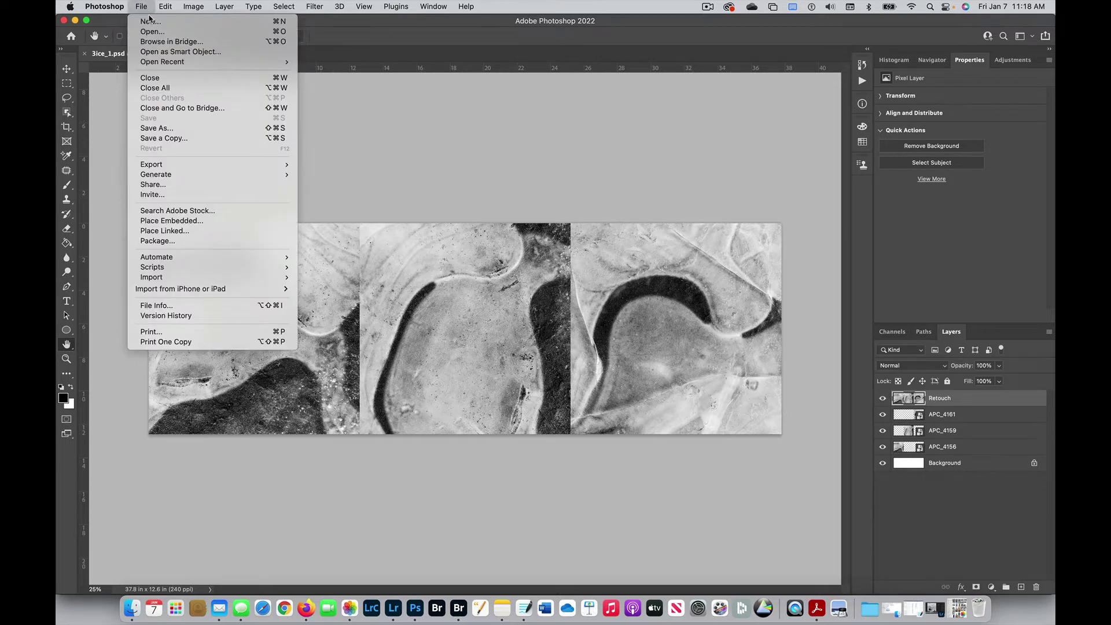
click(169, 129)
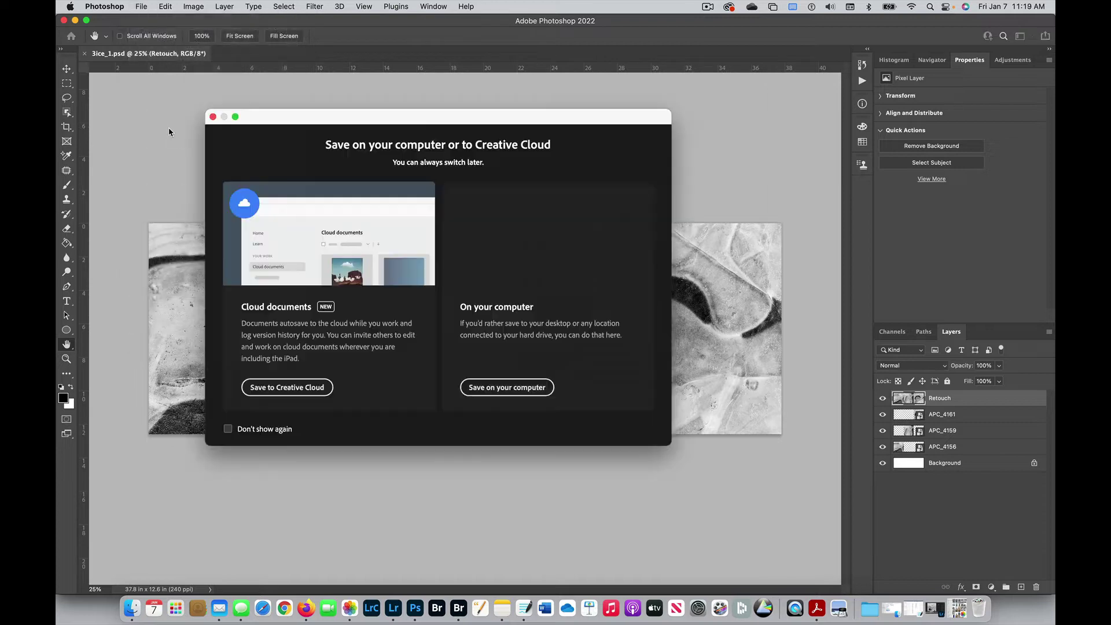
click(504, 389)
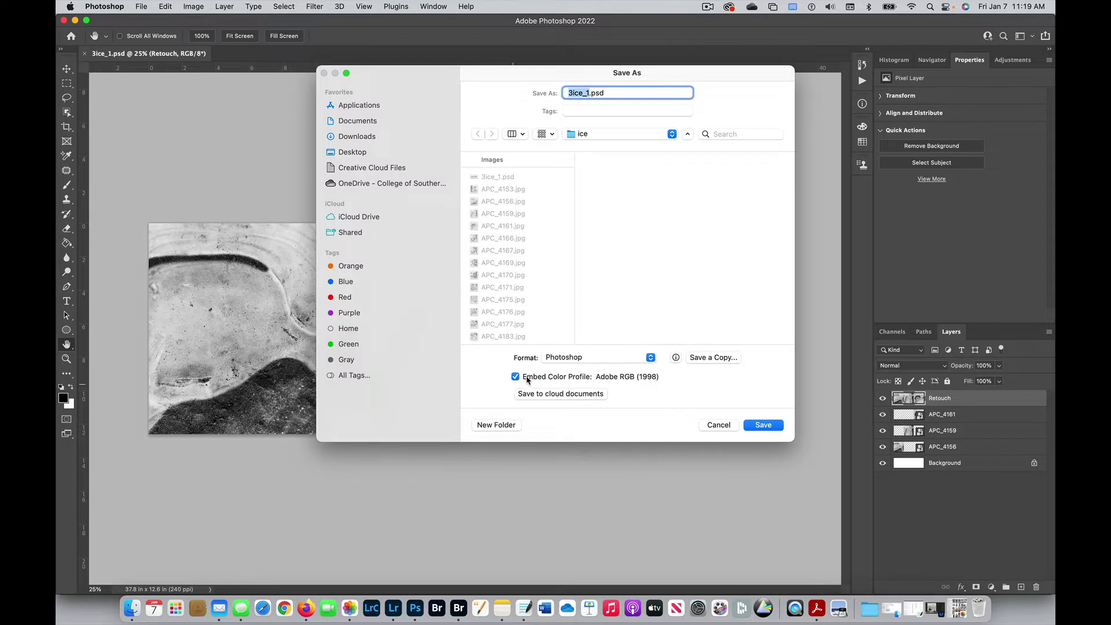
click(588, 359)
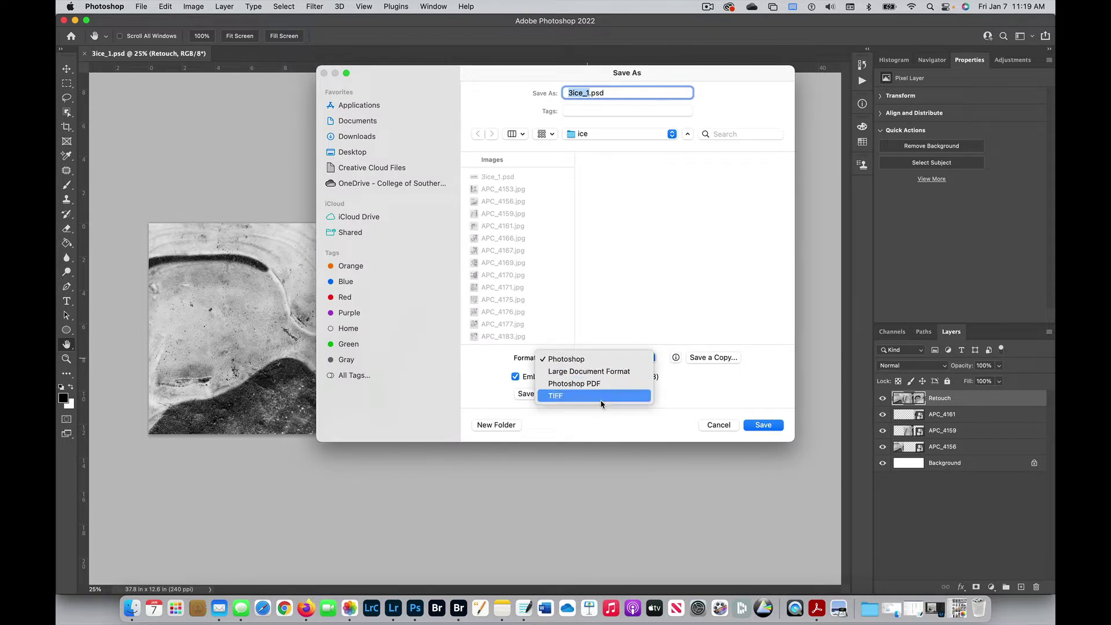
click(689, 387)
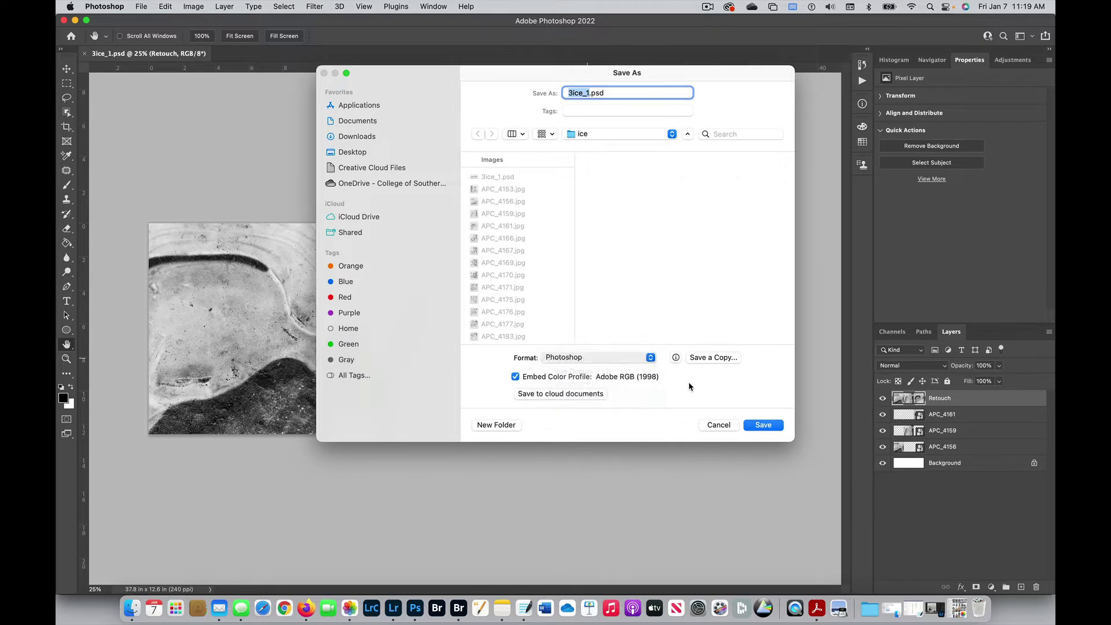
click(710, 358)
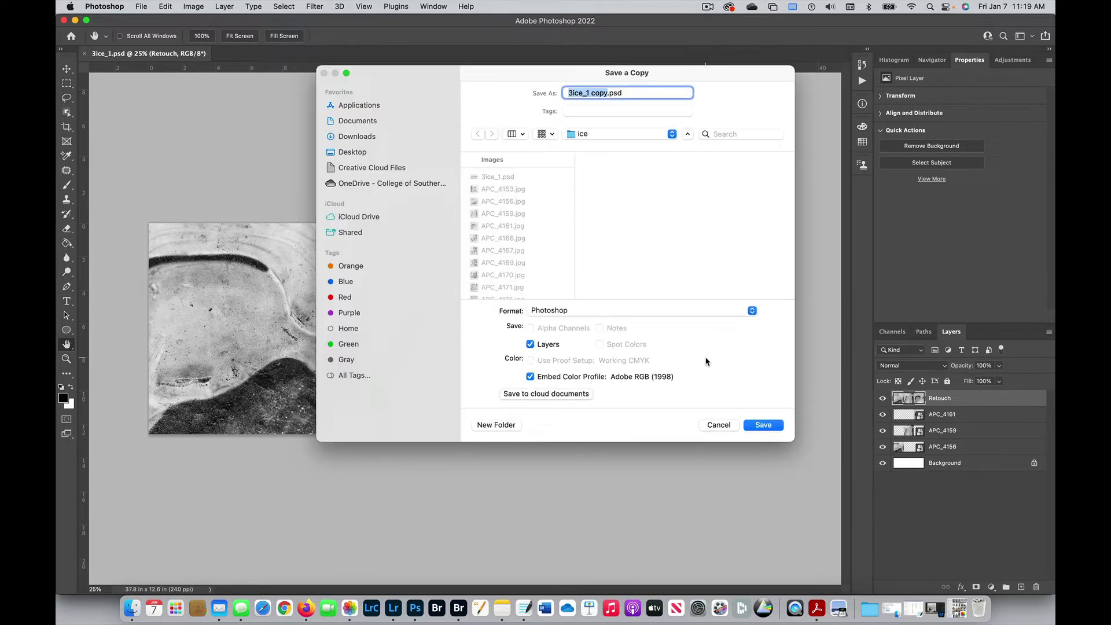
click(579, 311)
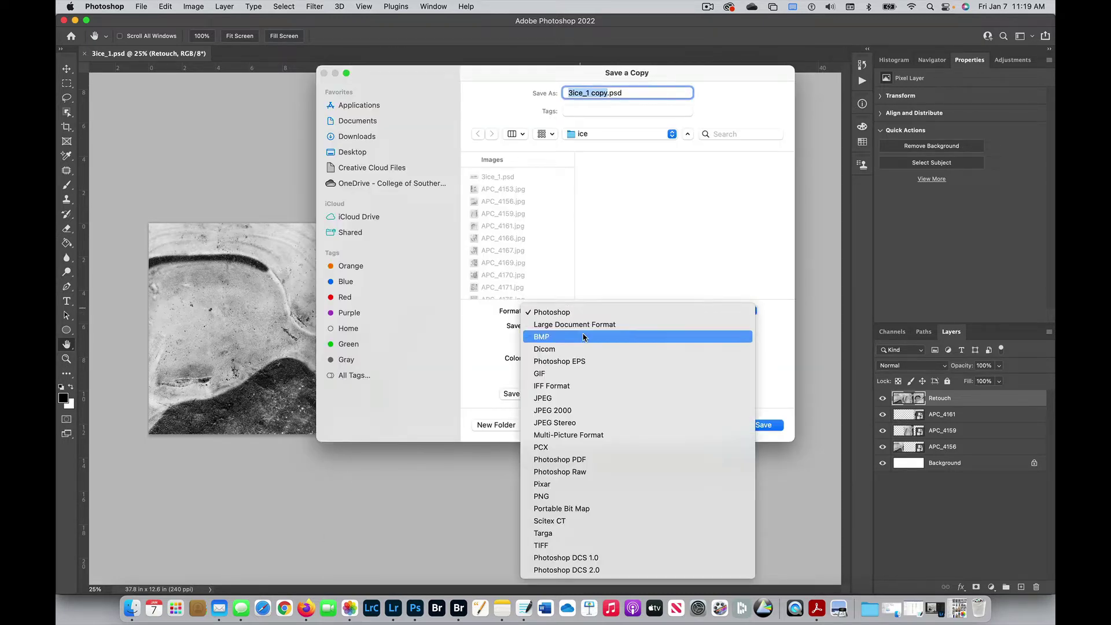
click(579, 399)
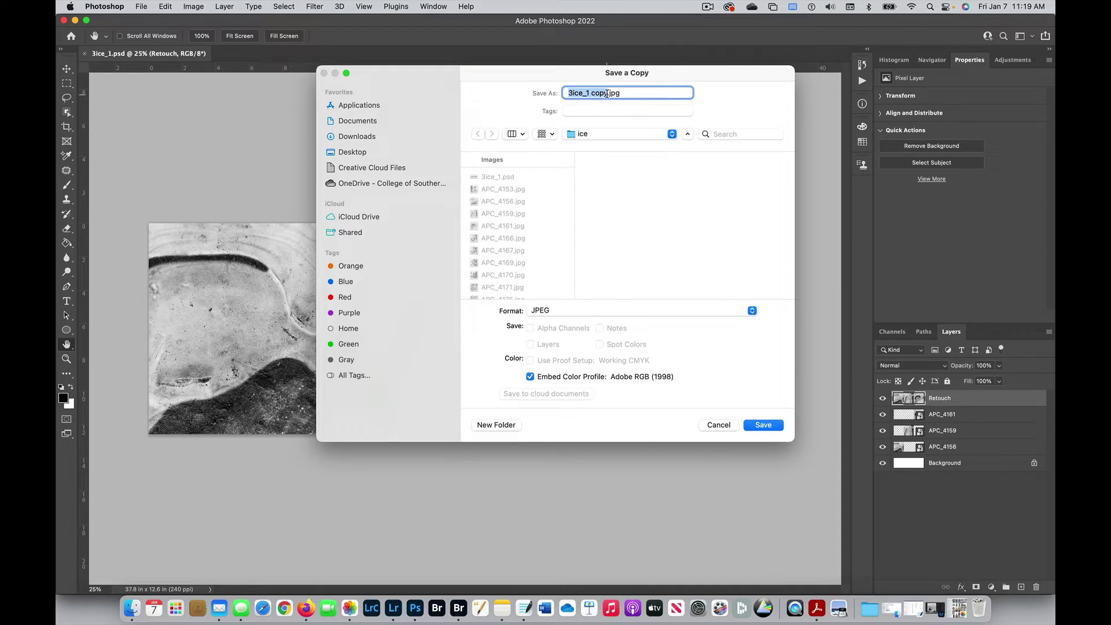
Step: Name the JPEG copy 3ice_1 and save it at Maximum quality 10 with the Baseline ("Standard") format option
key(Right)
key(BackSpace)
key(BackSpace)
key(BackSpace)
key(BackSpace)
key(BackSpace)
click(762, 425)
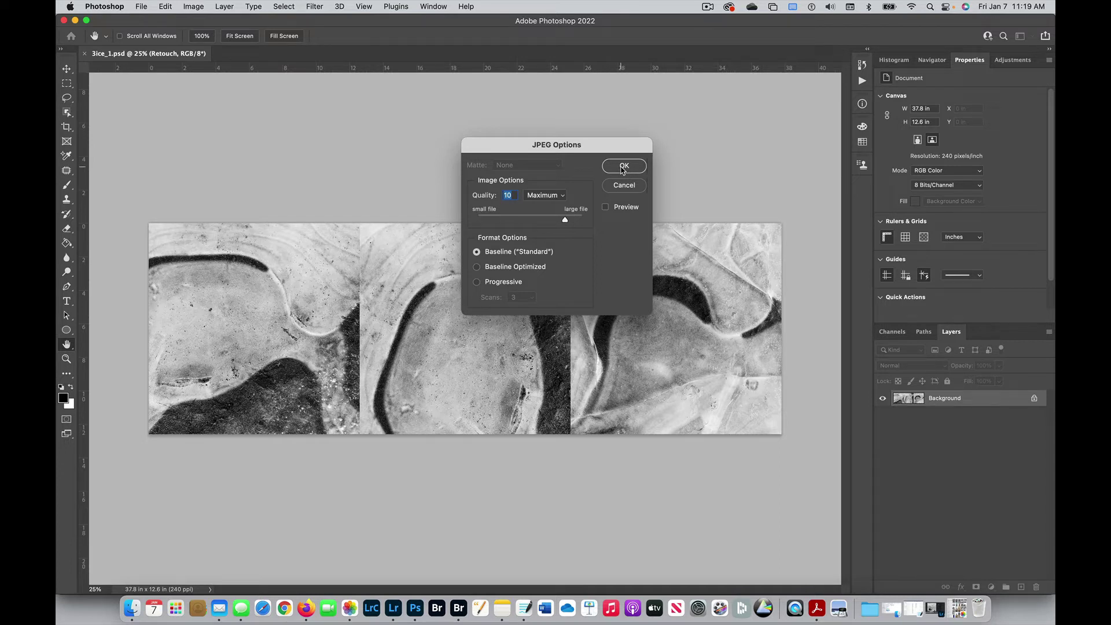
click(623, 167)
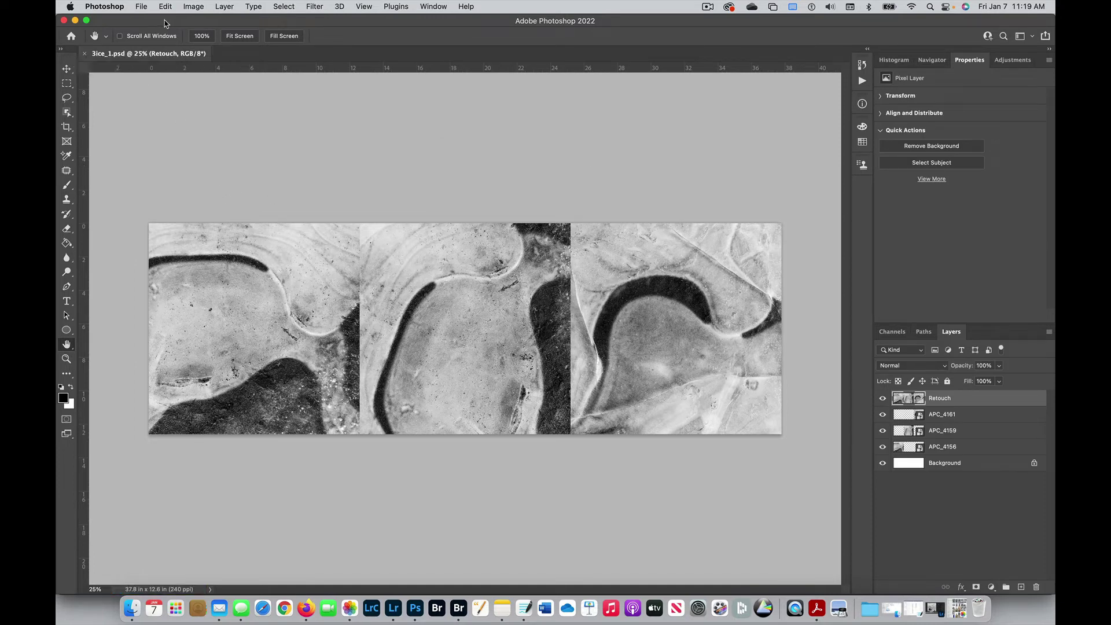
Step: Switch to Adobe Bridge to check the exported 3ice_1.jpg in the ice folder, and return to Photoshop
click(457, 604)
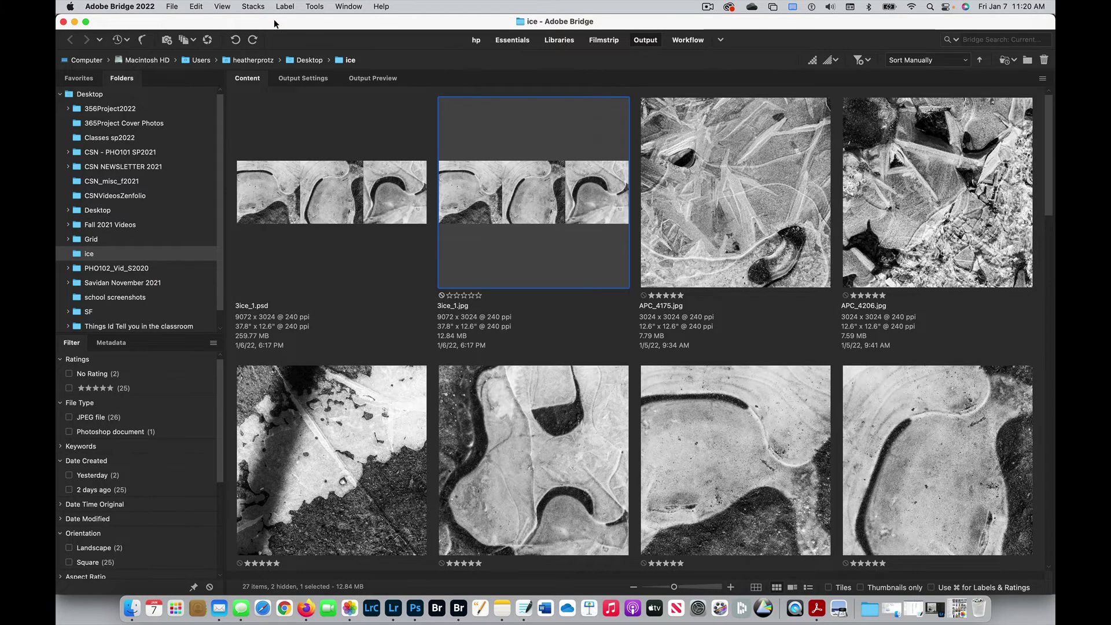
drag(257, 23, 257, 102)
click(276, 92)
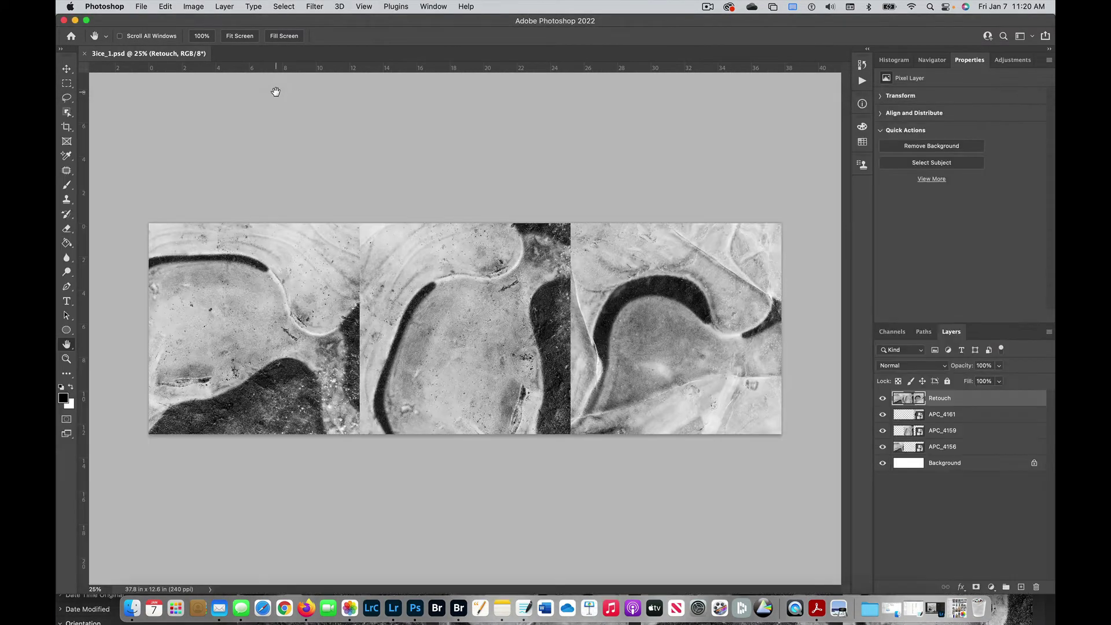
Step: Duplicate the image with all its layers as a new document named 3ice_1_2048
click(196, 8)
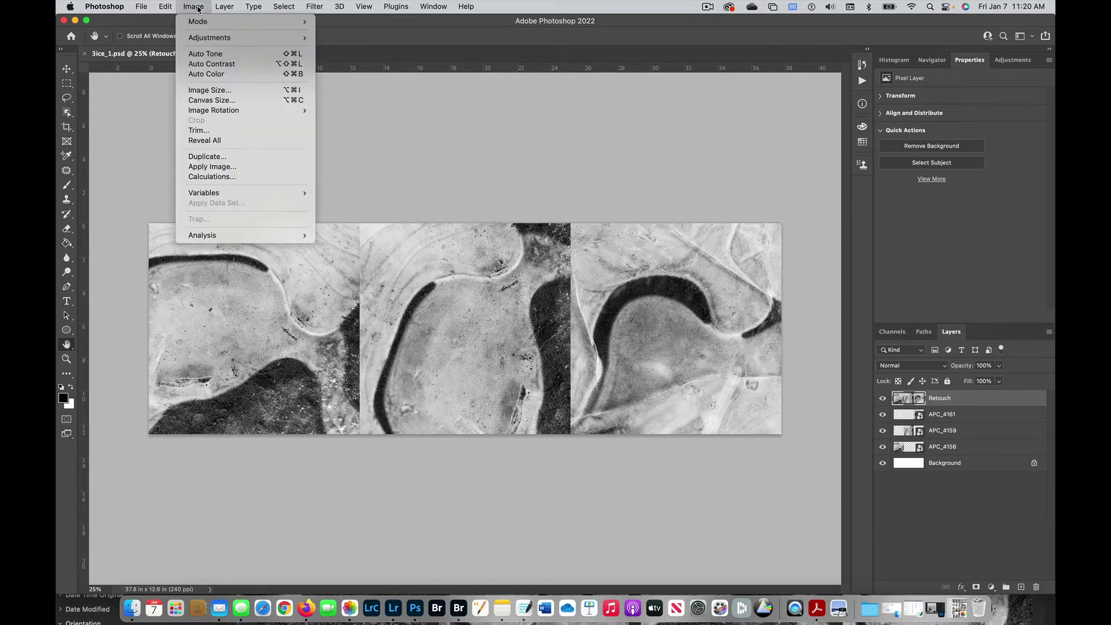
click(205, 157)
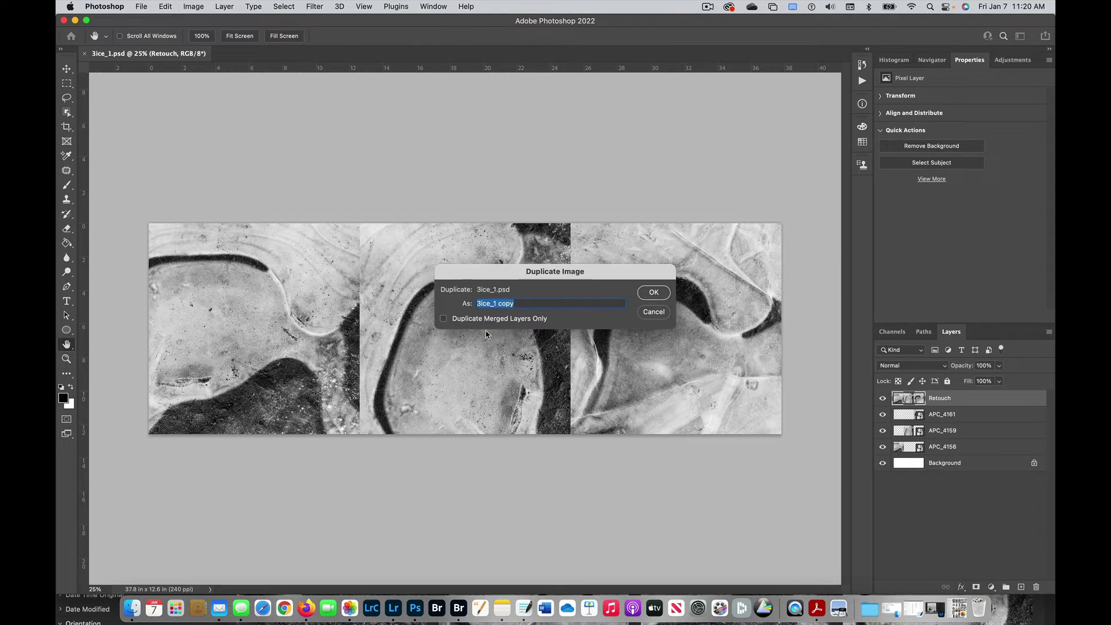
click(524, 304)
key(BackSpace)
key(BackSpace)
key(BackSpace)
key(BackSpace)
key(BackSpace)
text()_)
key(BackSpace)
key(BackSpace)
text(_2048)
click(651, 293)
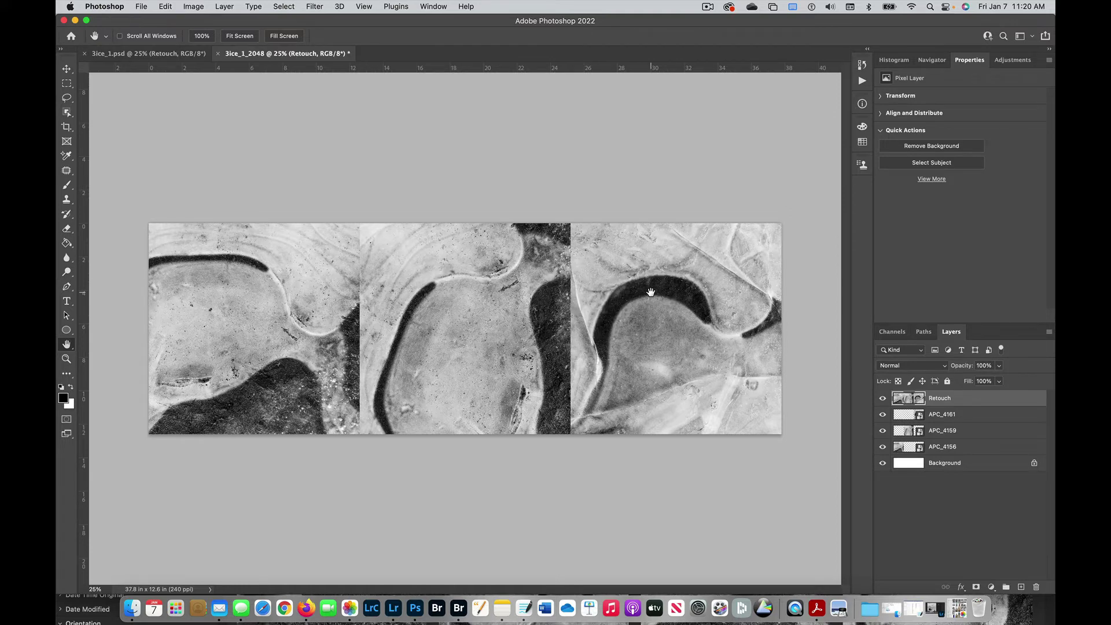
Step: Resize the duplicated image to a width of 2048 pixels, keeping the proportions and automatic resampling
click(193, 6)
click(223, 91)
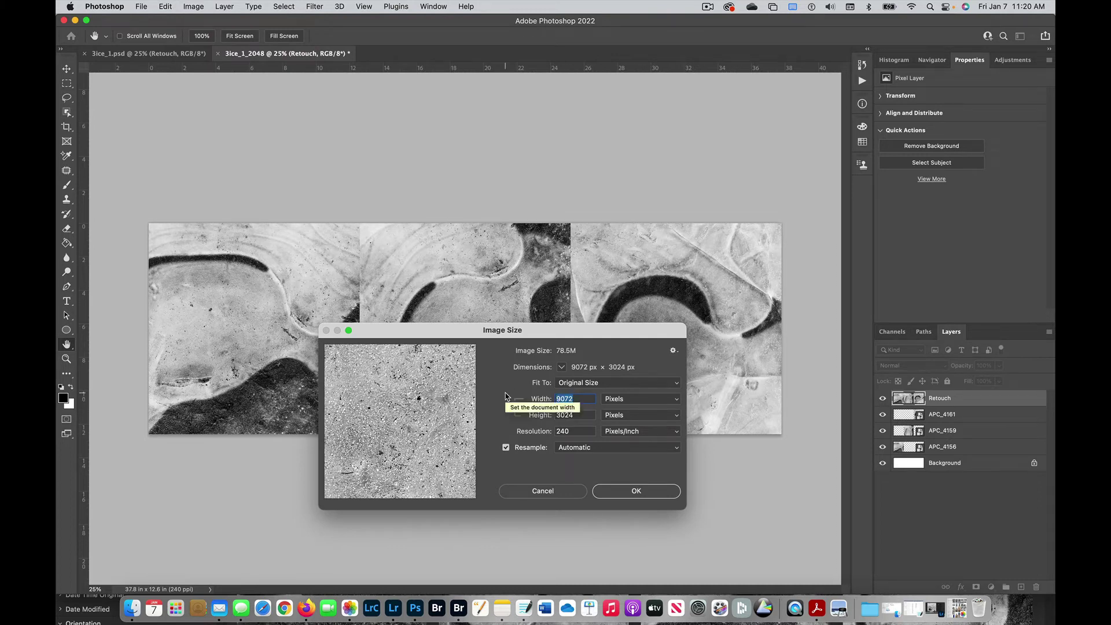
text(2048)
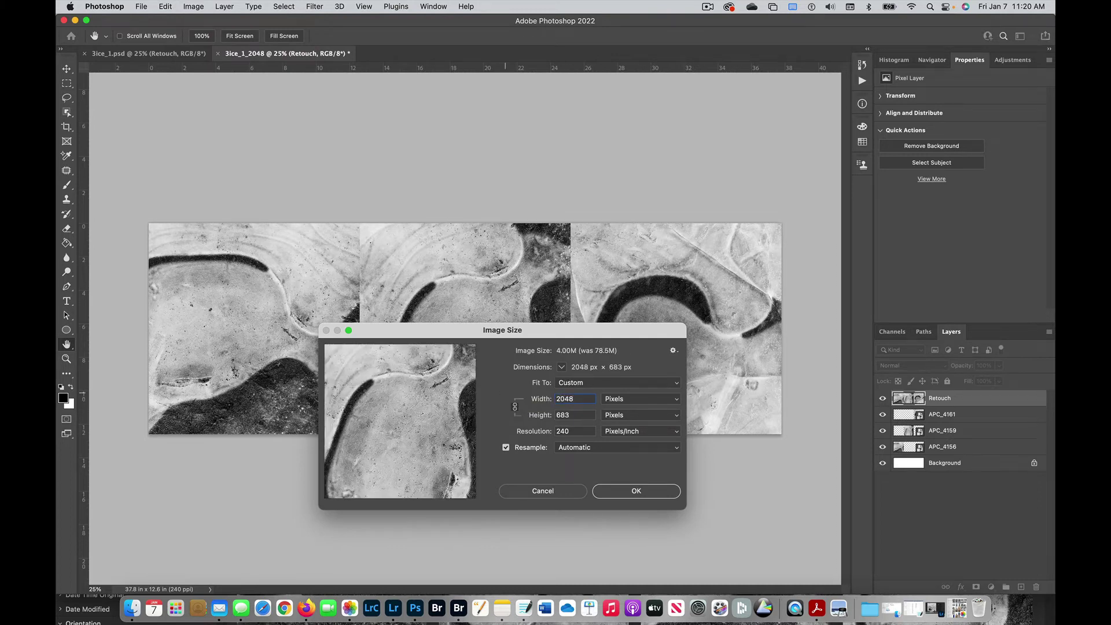
click(623, 491)
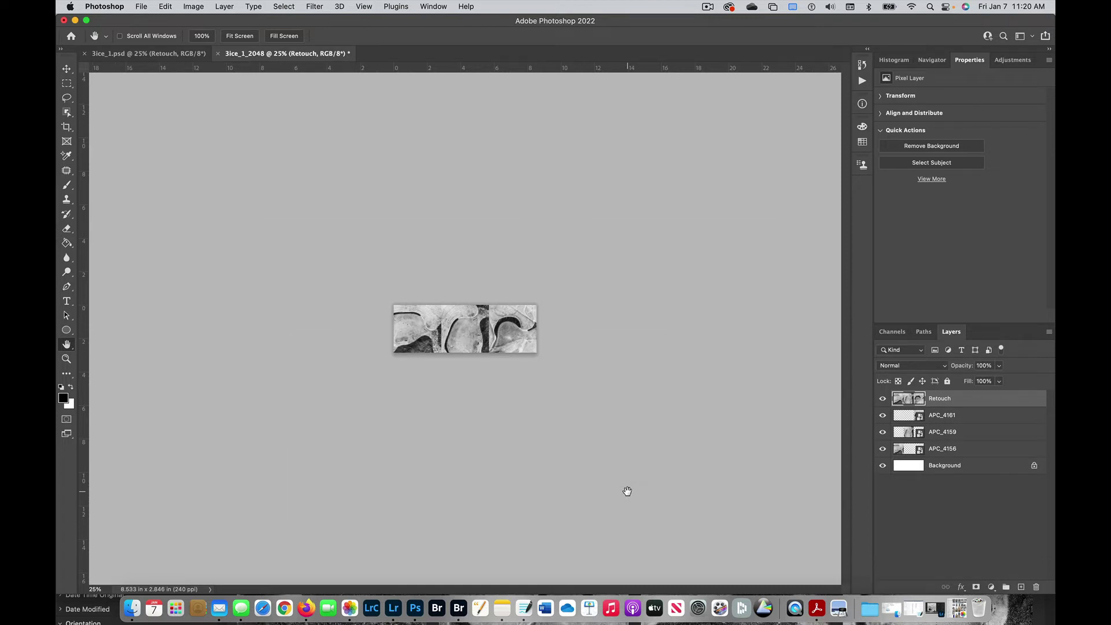
Step: Start saving a copy of the resized image on the computer in the ice folder and name it 3ice_1_2048
key(super)
key(super+s)
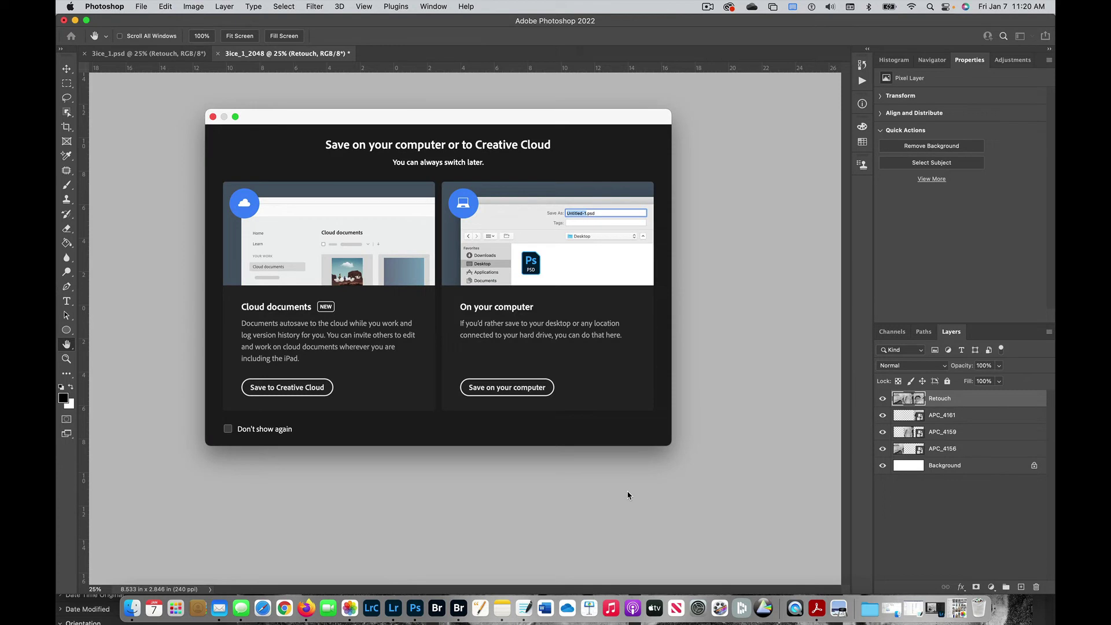
click(501, 387)
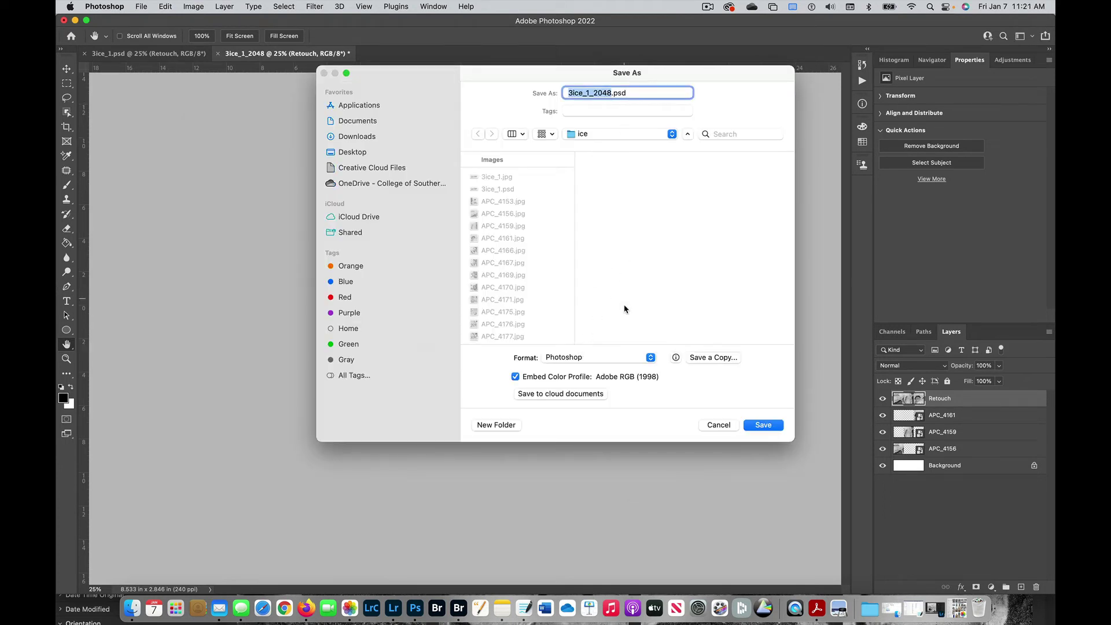
click(635, 359)
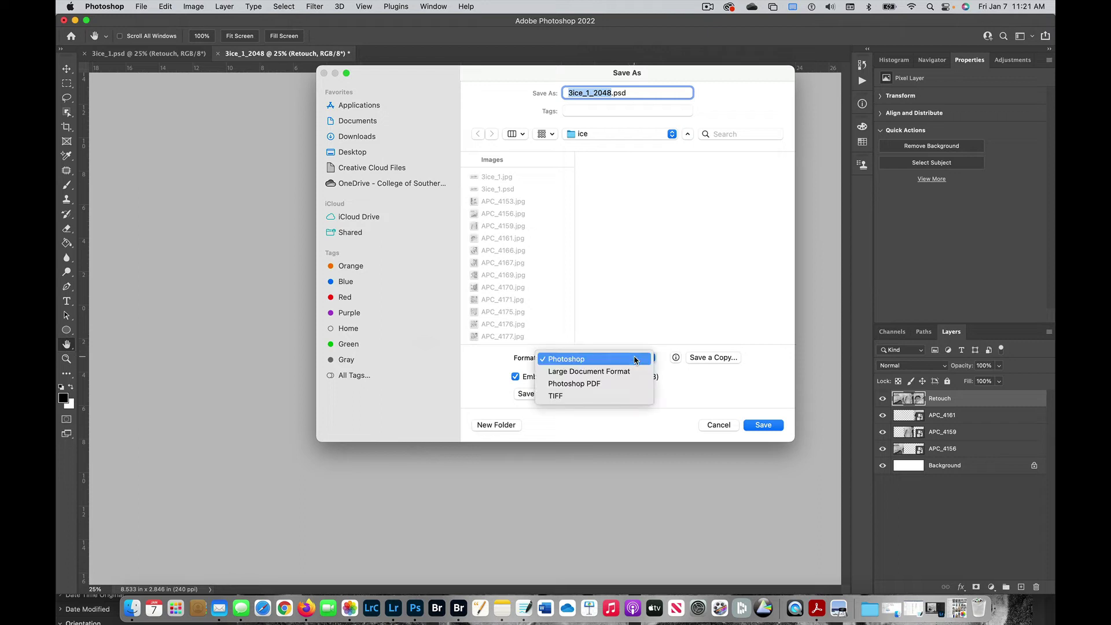
click(635, 359)
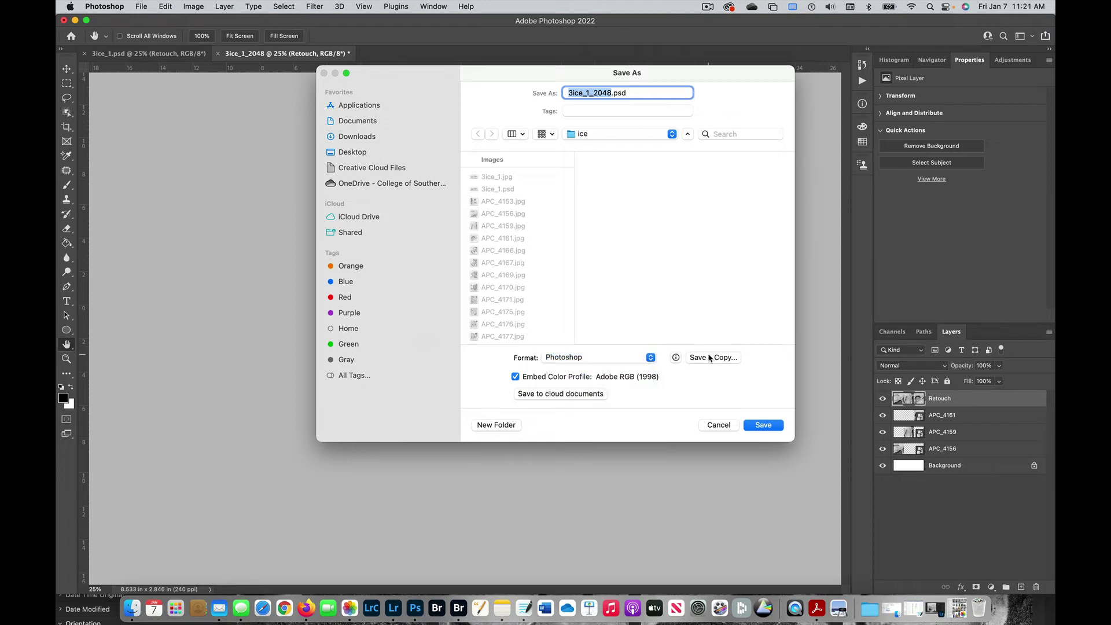
click(712, 358)
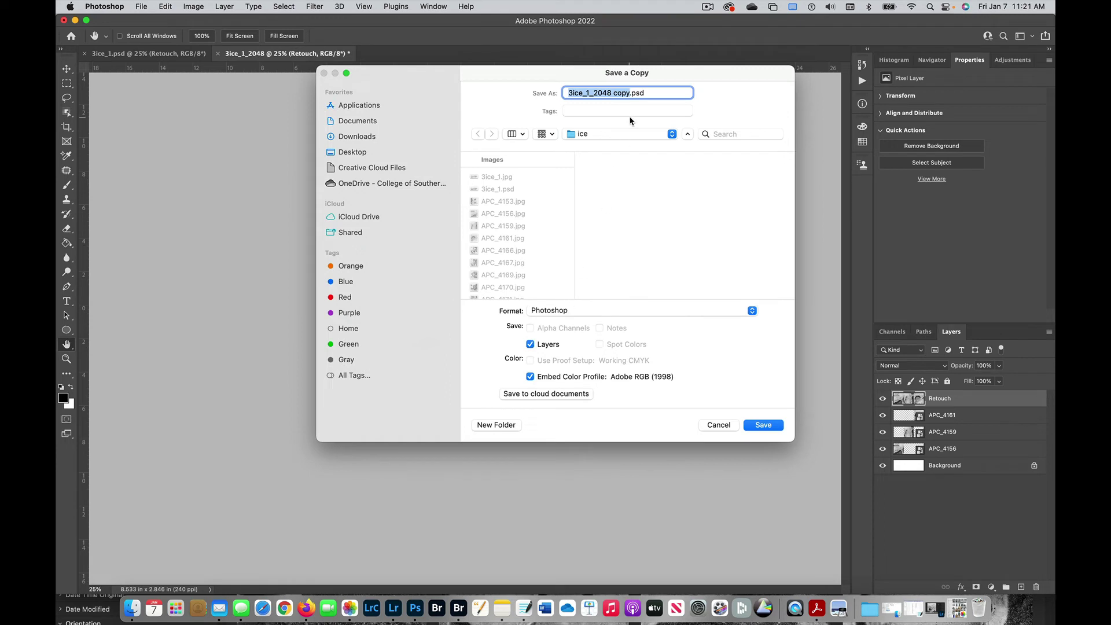
click(629, 93)
key(BackSpace)
key(BackSpace)
key(BackSpace)
key(BackSpace)
key(BackSpace)
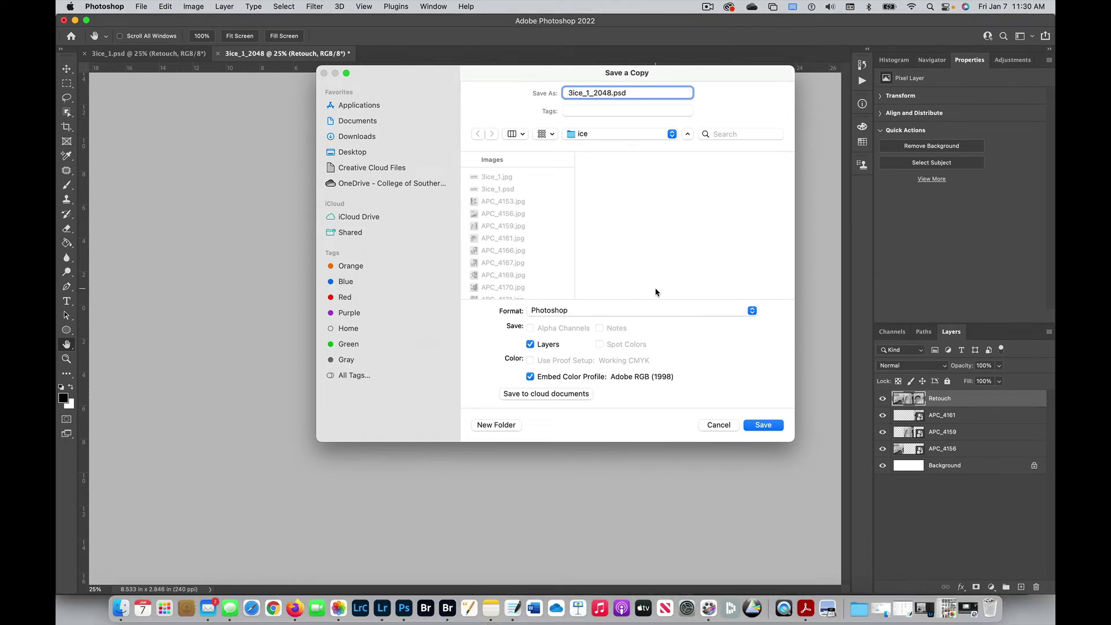
Step: Save the resized copy in JPEG format and switch to Adobe Bridge to check it in the ice folder
click(659, 310)
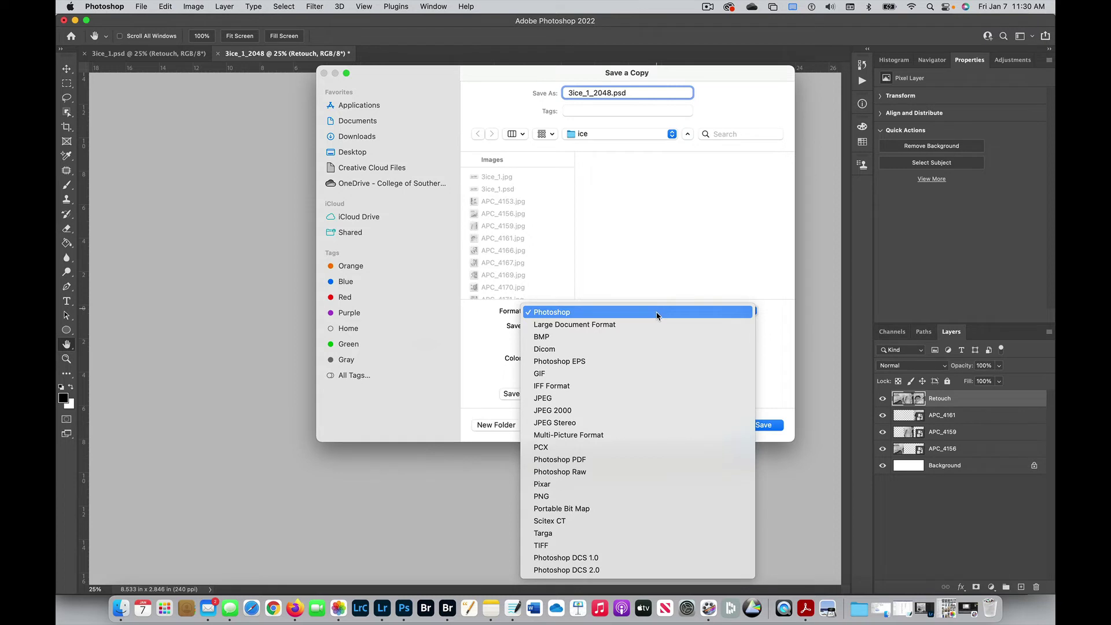
click(648, 398)
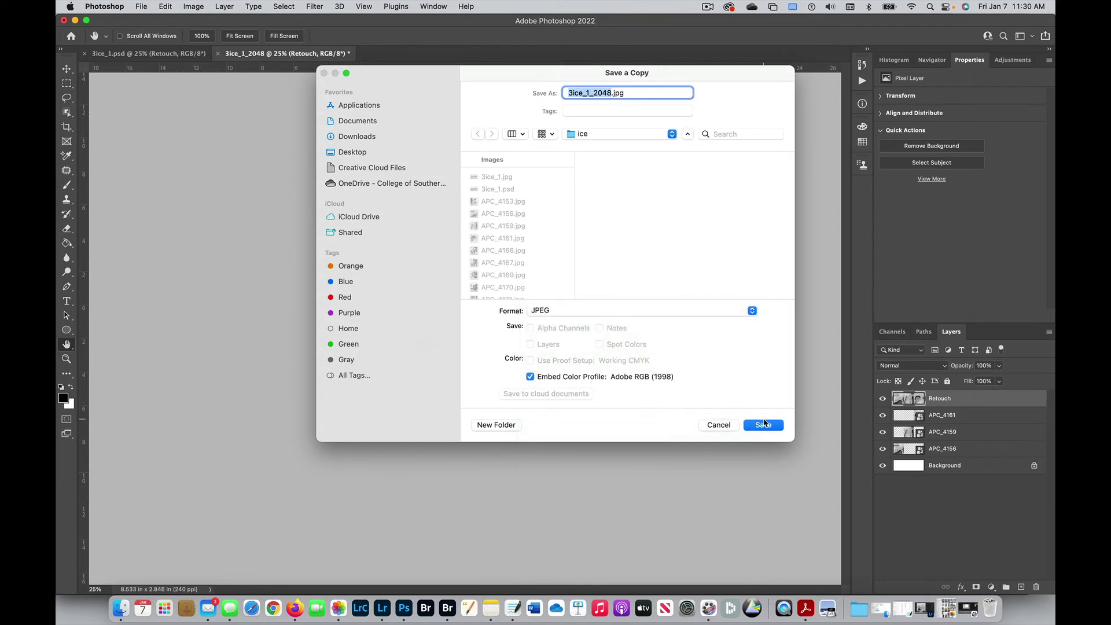
click(765, 425)
click(624, 166)
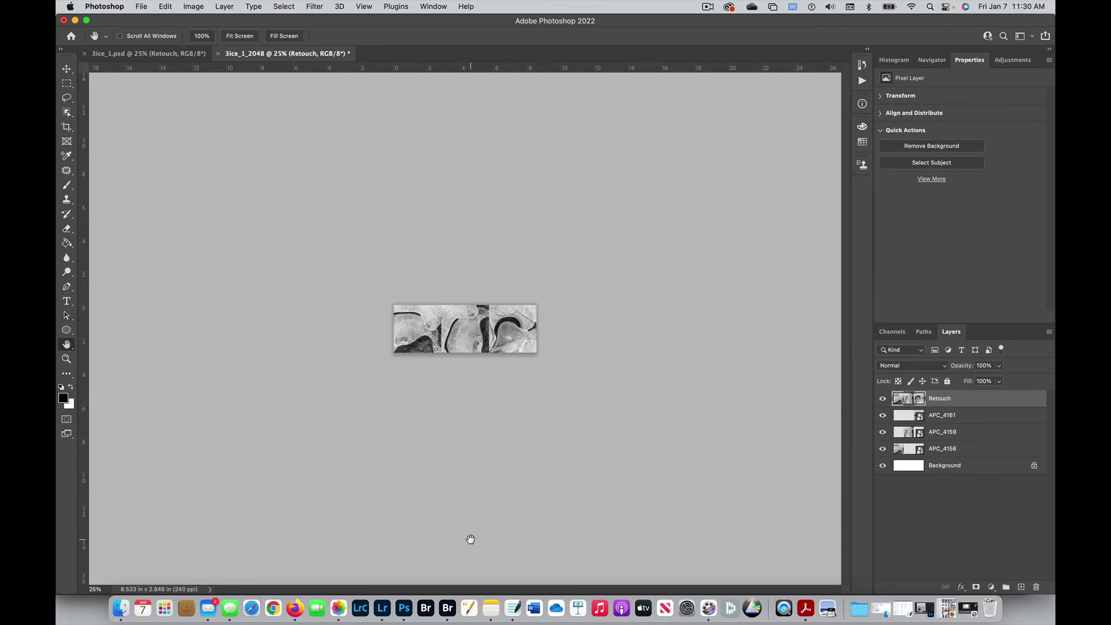
click(446, 596)
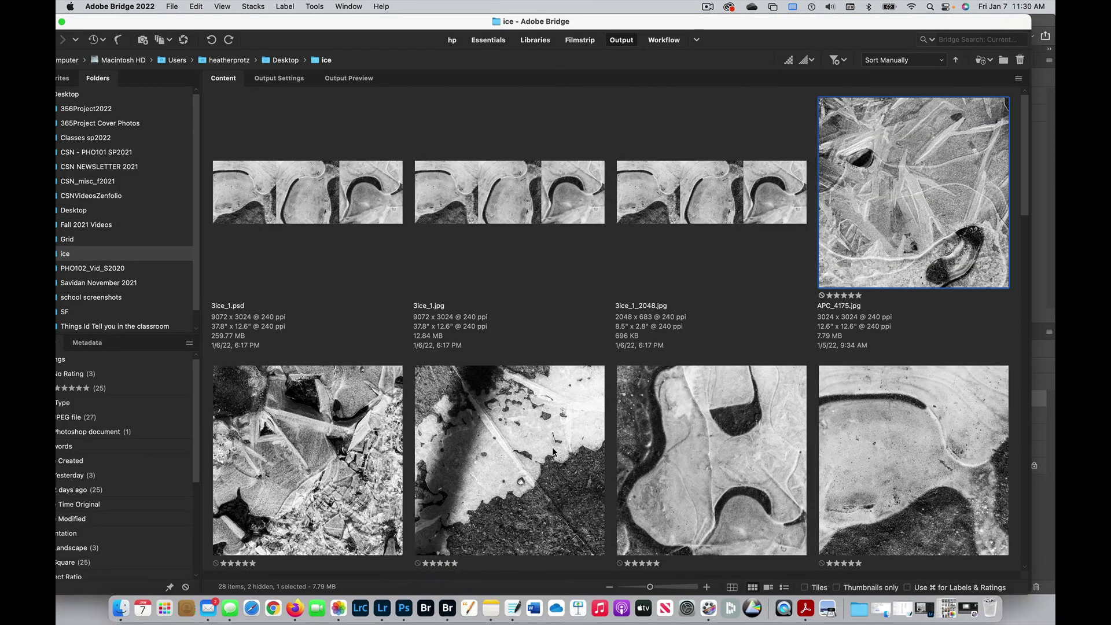